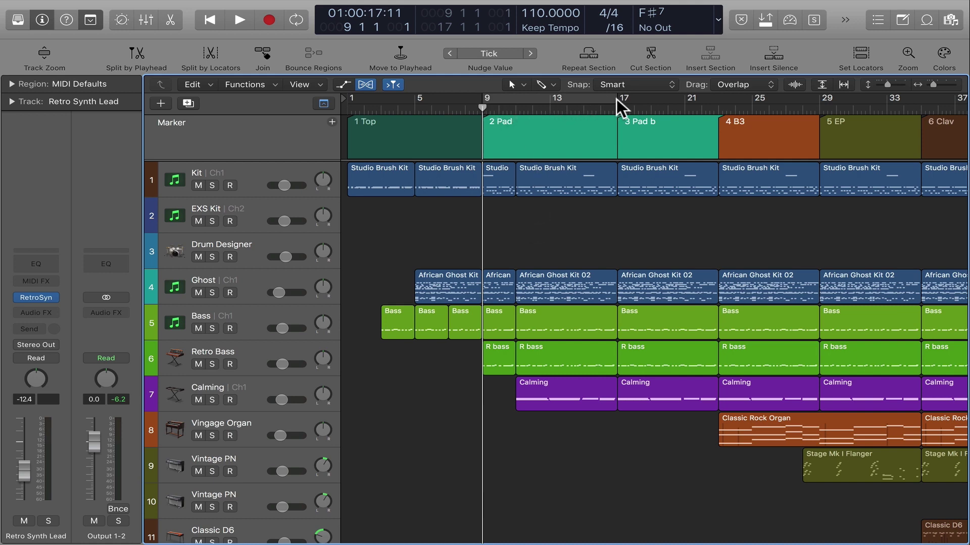
- Switch Cycle on to loop bars 9–17, then switch it off again
left_click(294, 16)
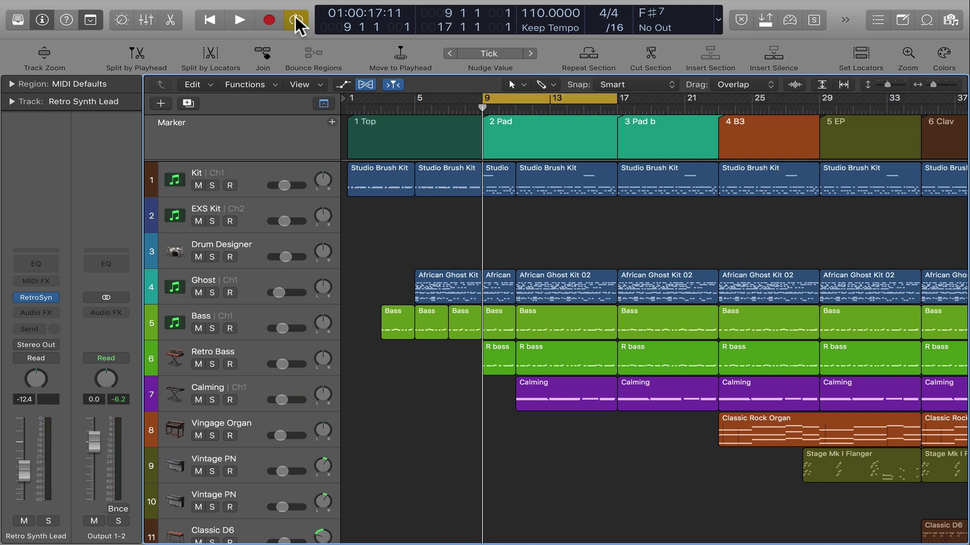
left_click(294, 15)
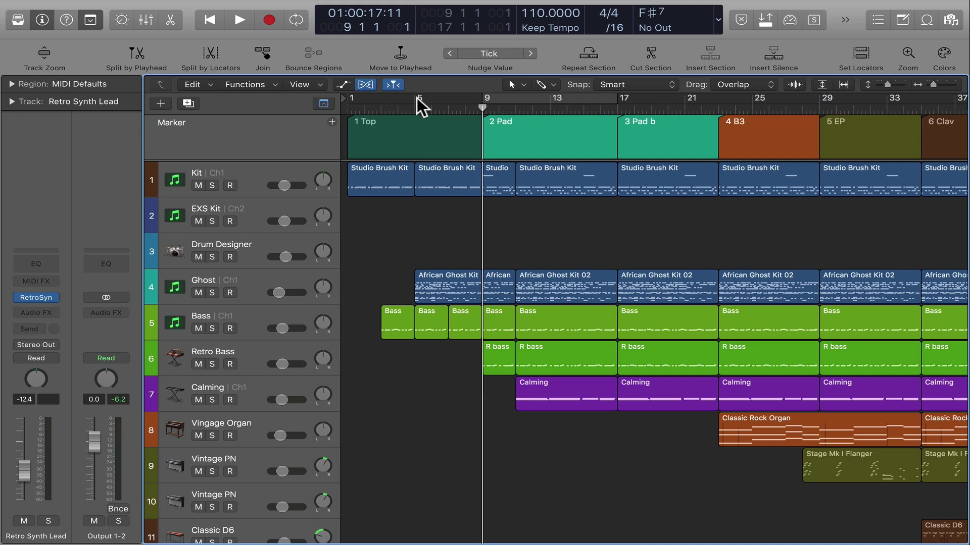
- Draw a cycle range over bars 5–9 in the ruler, then drag it to bars 9–13
left_click_drag(425, 98, 478, 96)
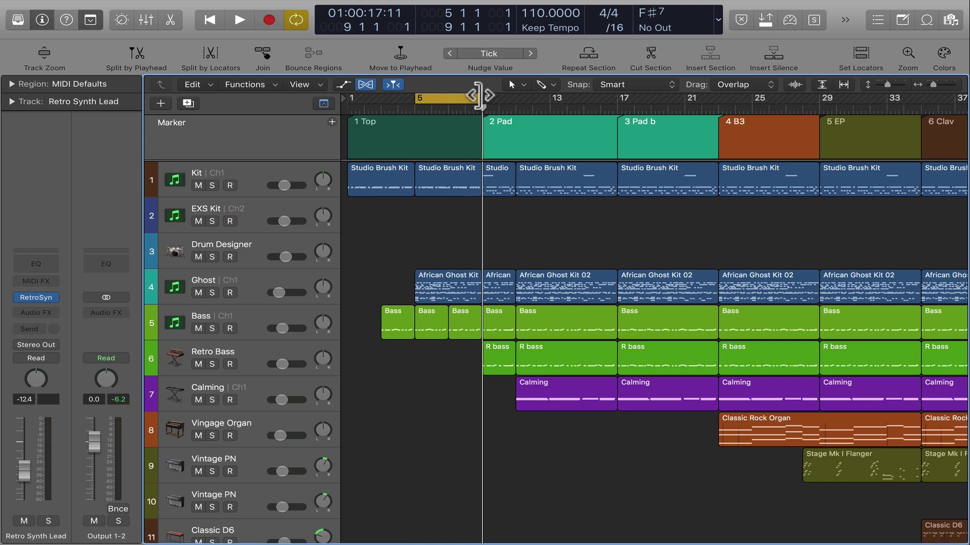
left_click_drag(416, 99, 415, 100)
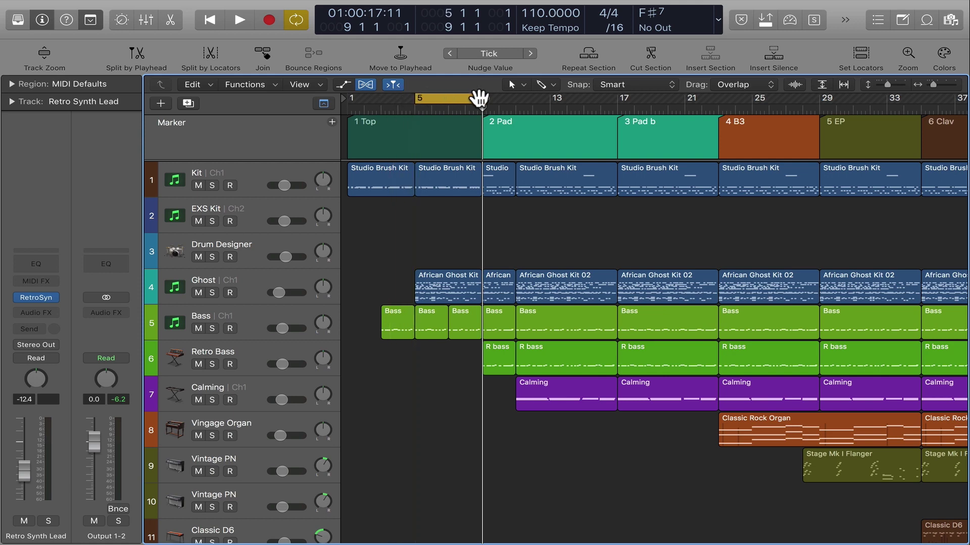
mouse_move(478, 97)
left_mouse_down()
mouse_move(601, 91)
mouse_move(515, 99)
left_mouse_up()
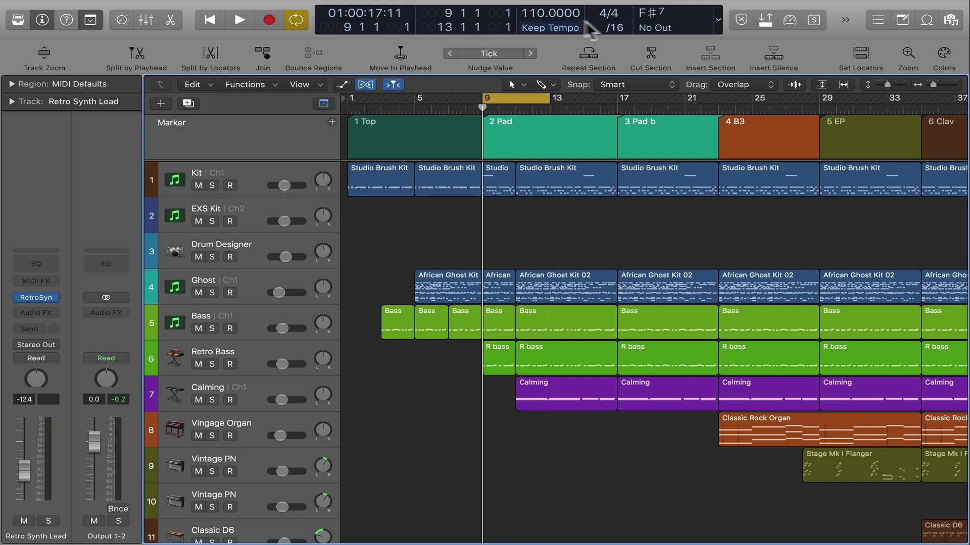
- Open the LCD display-format menu and close it without changing anything
left_click(718, 28)
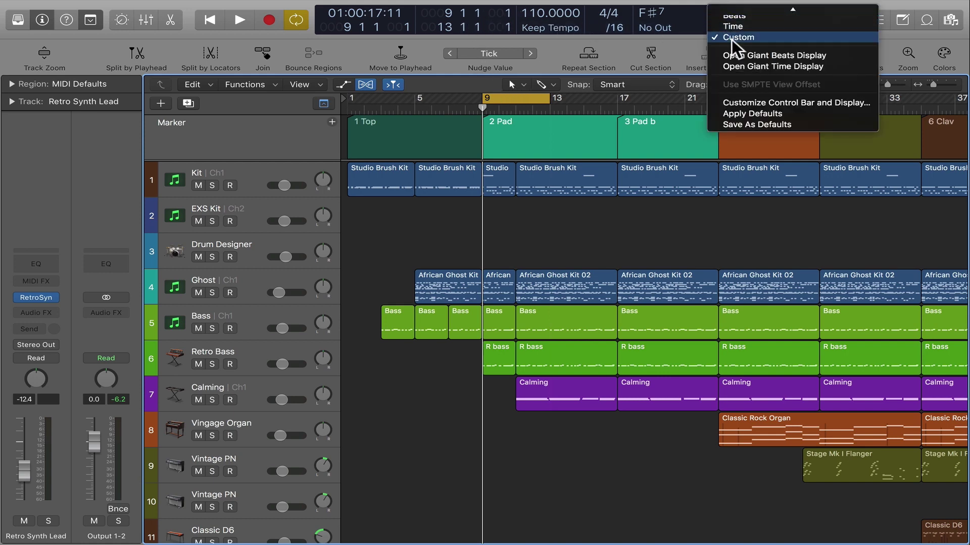
left_click(667, 47)
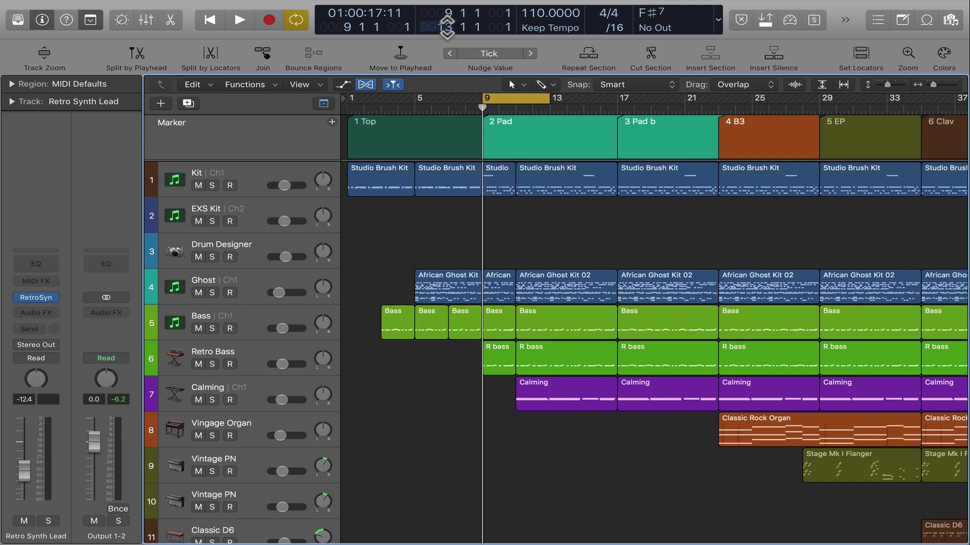
- Enter locator values in the LCD: right locator bar 15, left locator bar 7
double_click(445, 27)
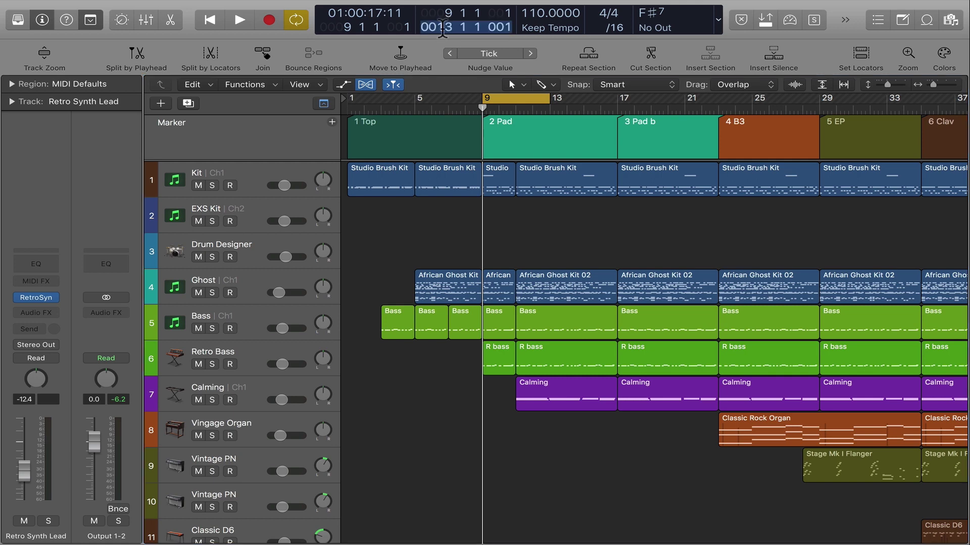
type("1")
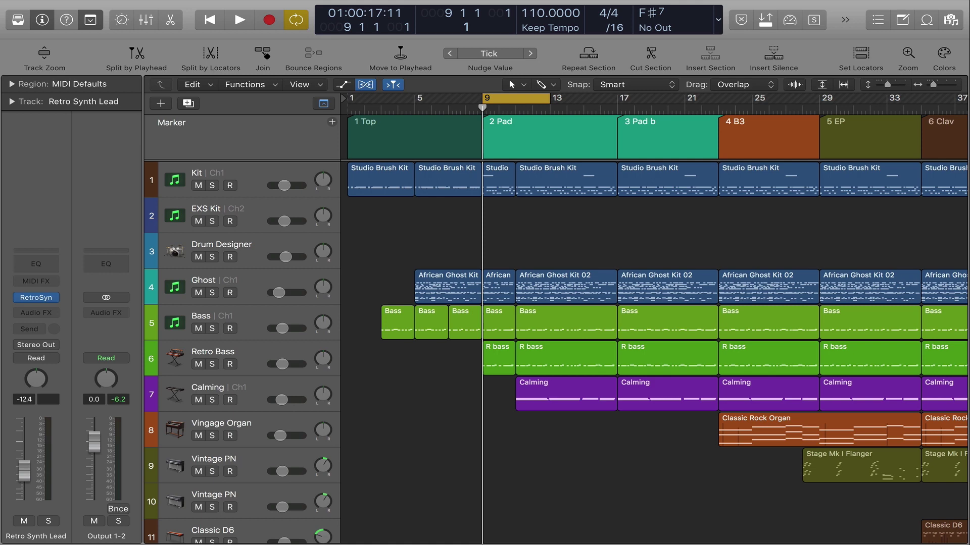
type("5")
key("Return")
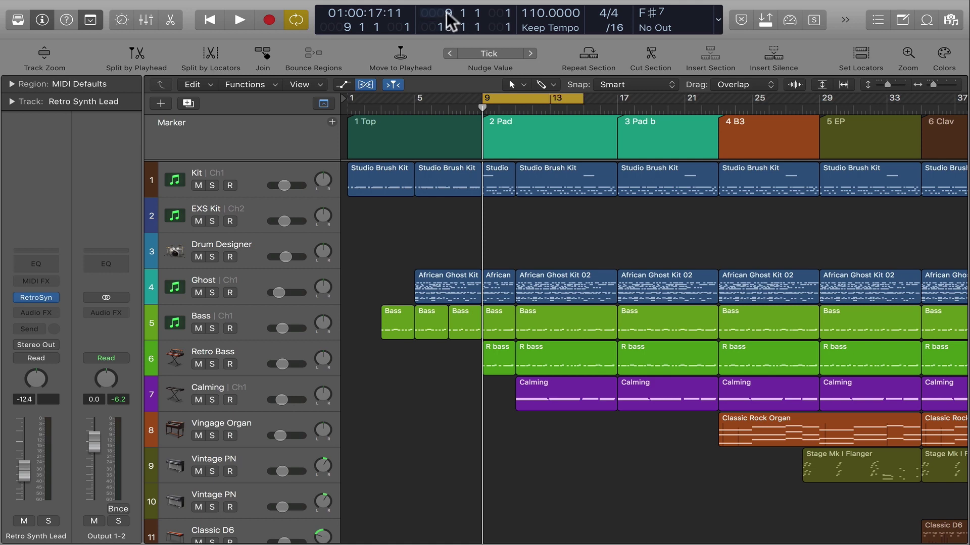
double_click(448, 14)
type("7")
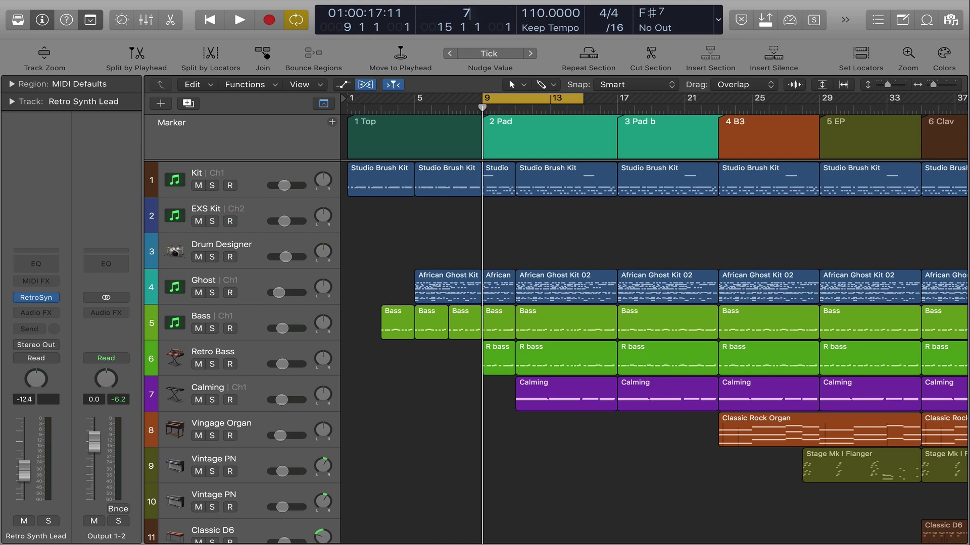
key("Return")
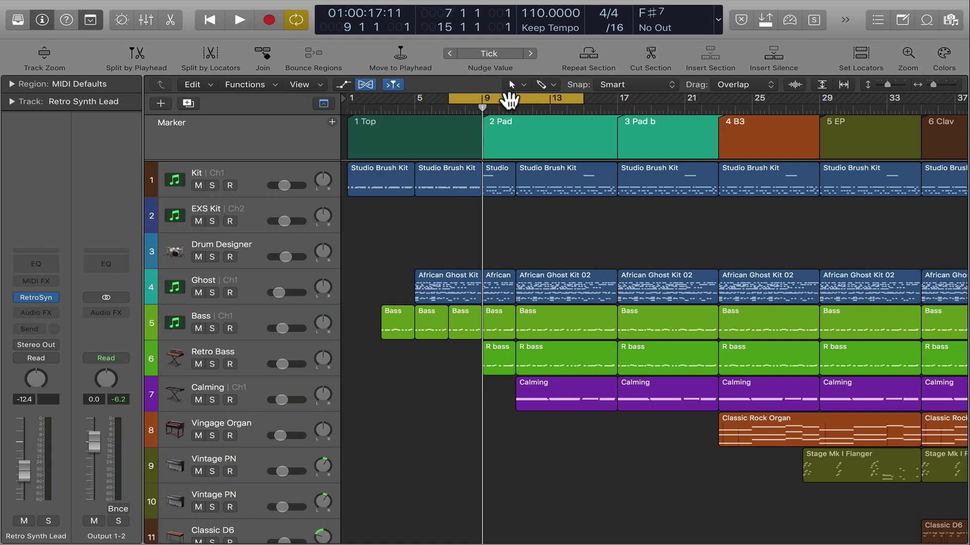
- Move the cycle range to bars 9–17 and play it briefly
left_click_drag(508, 100, 542, 99)
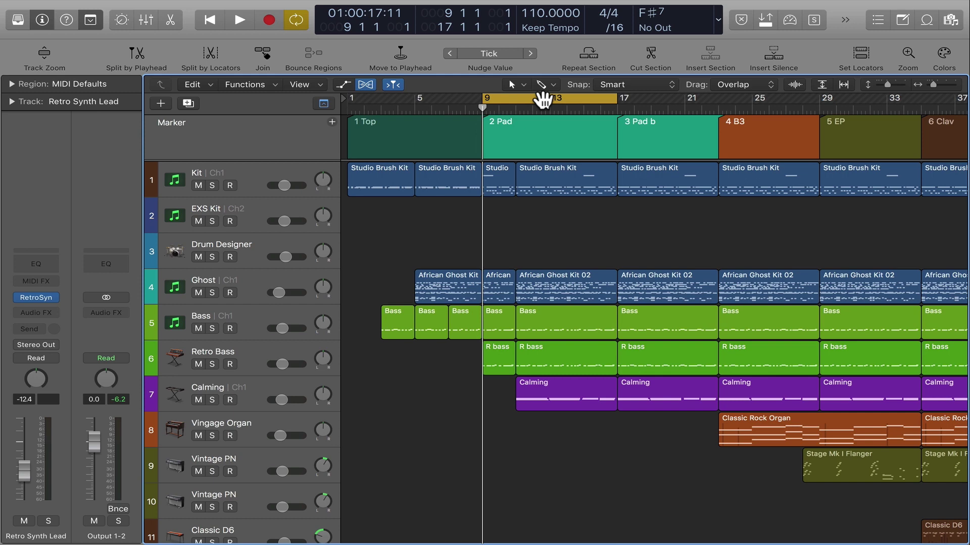
key("space")
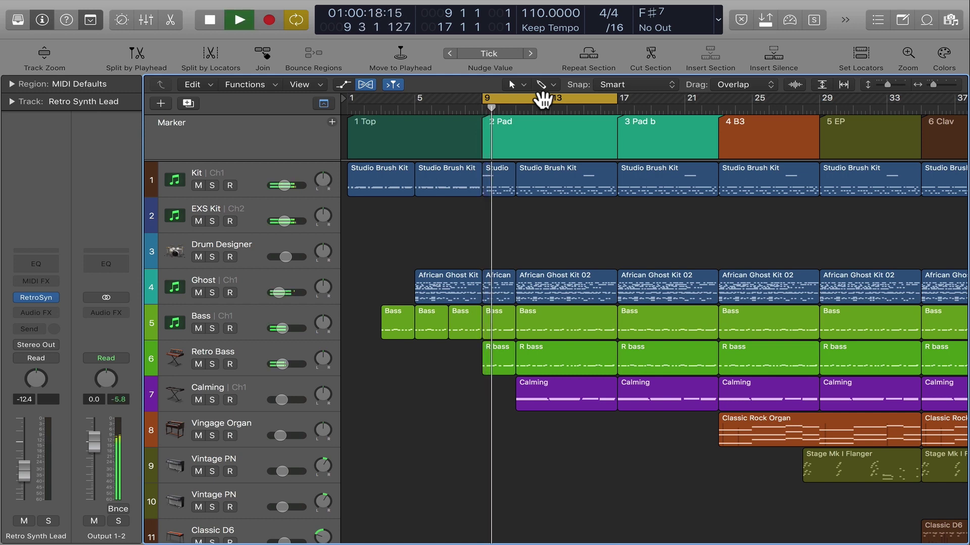
key("space")
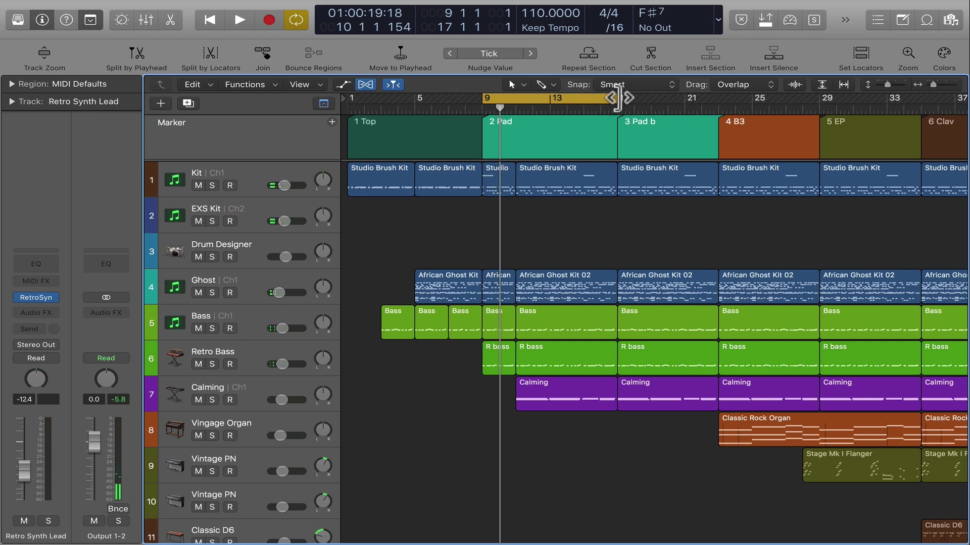
- Shorten the cycle to bars 9–11 and play the shortened loop
left_click_drag(616, 97, 515, 97)
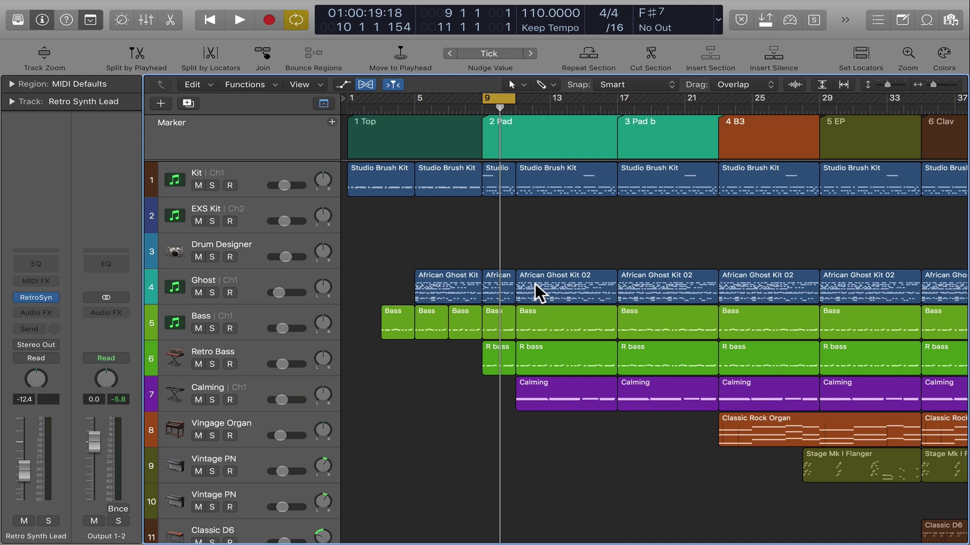
key("space")
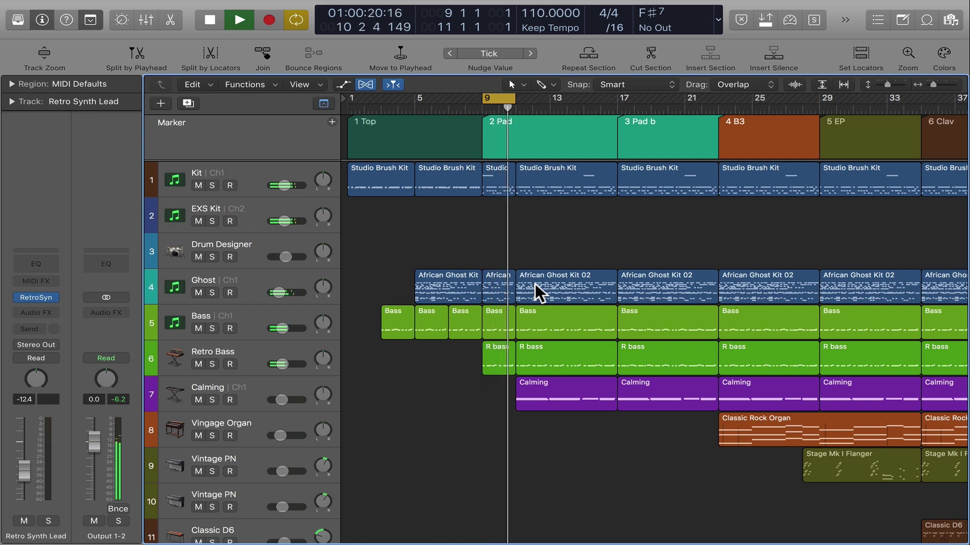
key("space")
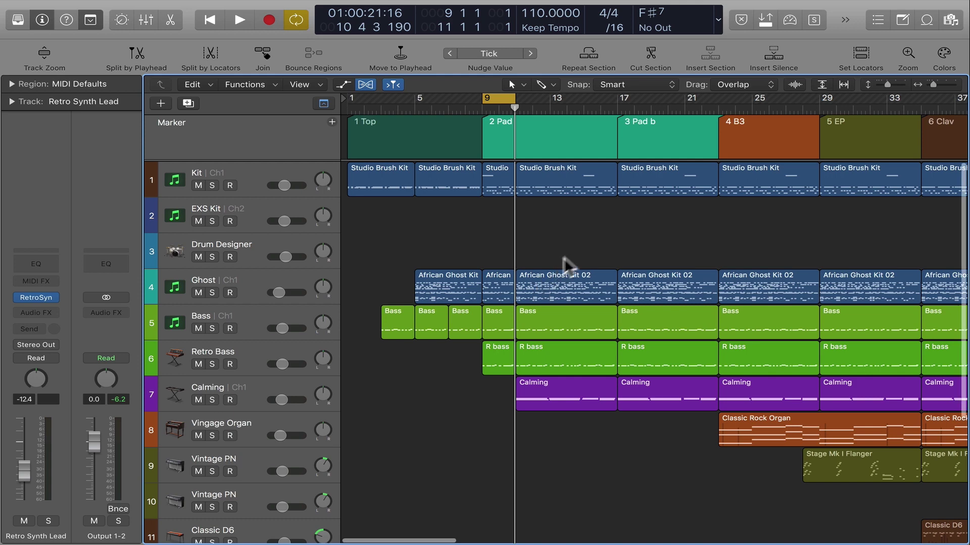
- Extend the cycle end to bar 15, turn Cycle off, and move the playhead to bars 9 and 15
left_click_drag(514, 99, 583, 100)
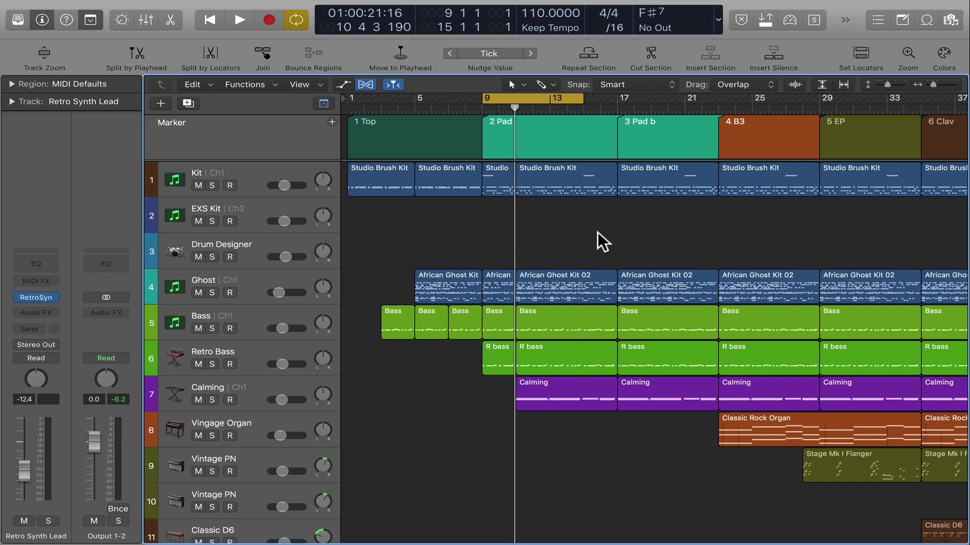
key("c")
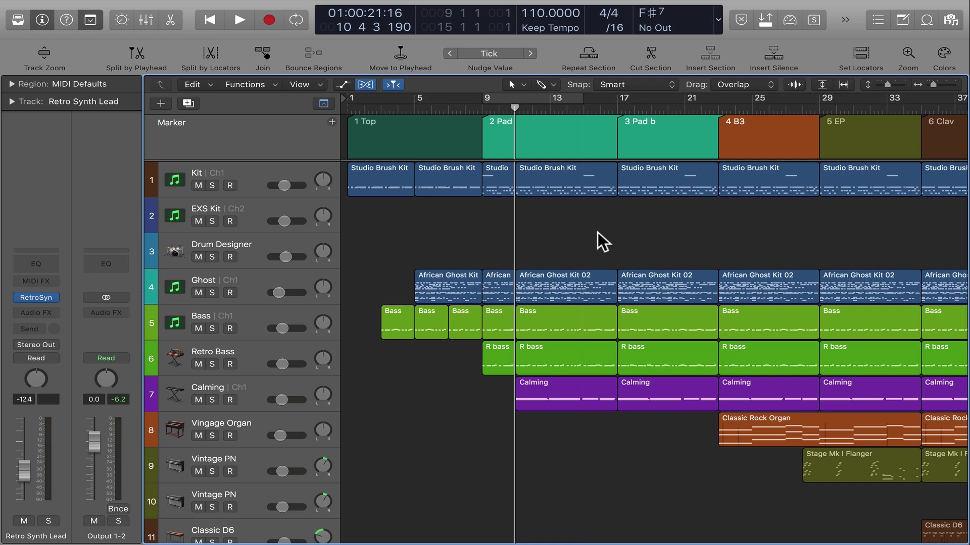
key("alt+comma")
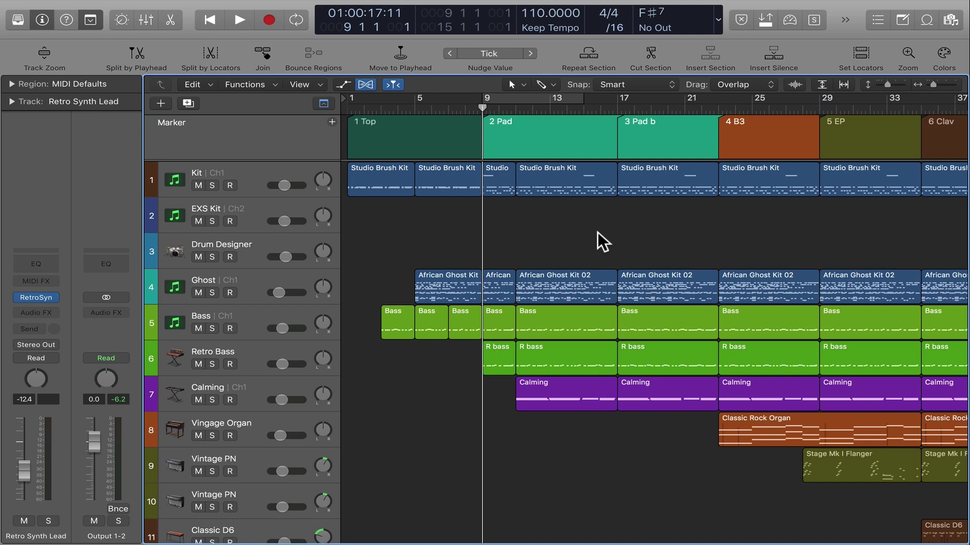
key("ctrl+shift+Right")
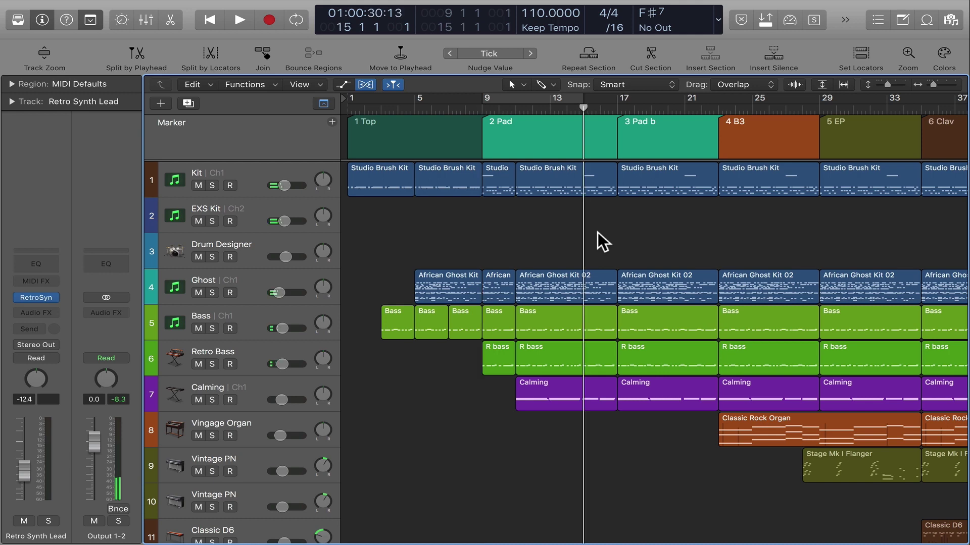
- Play from bar 9 without cycling and stop, then play and stop once more
key("shift+space")
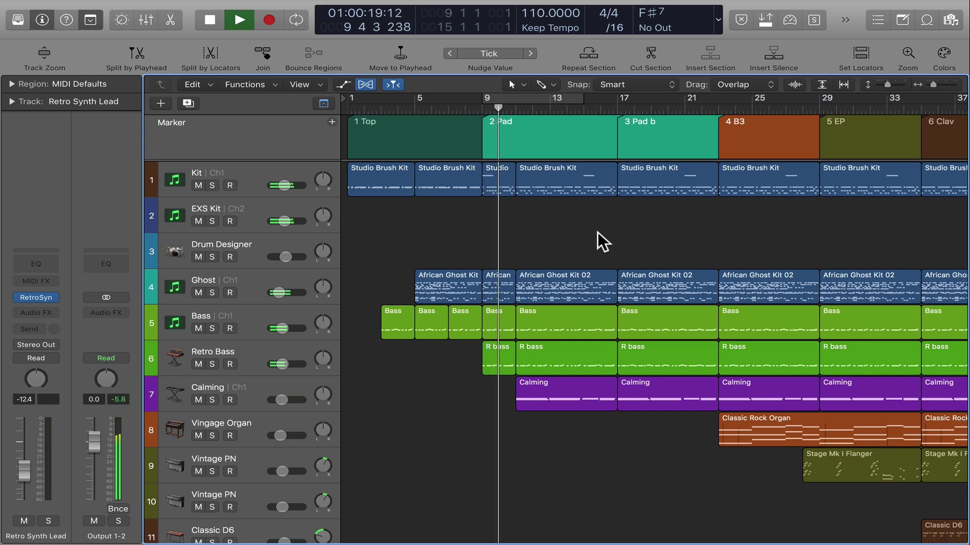
key("space")
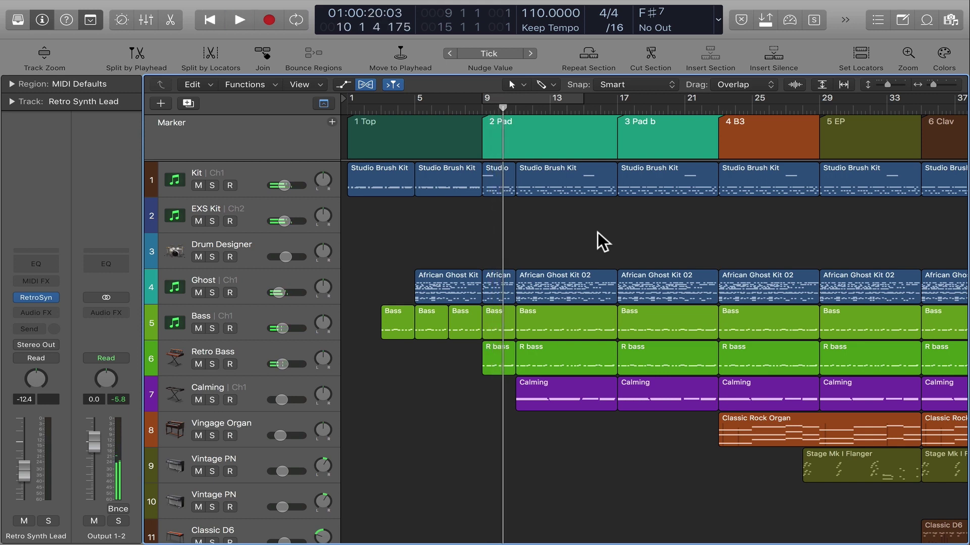
key("space")
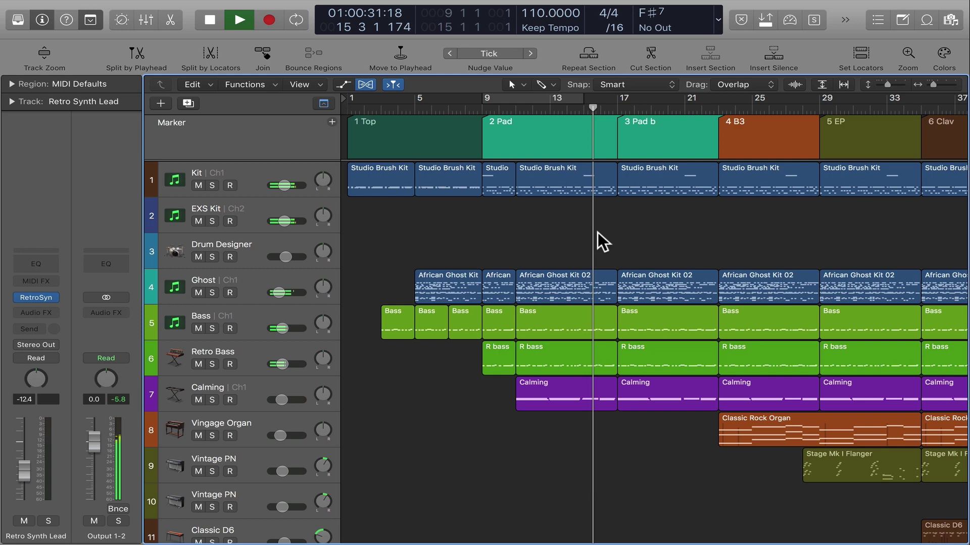
key("space")
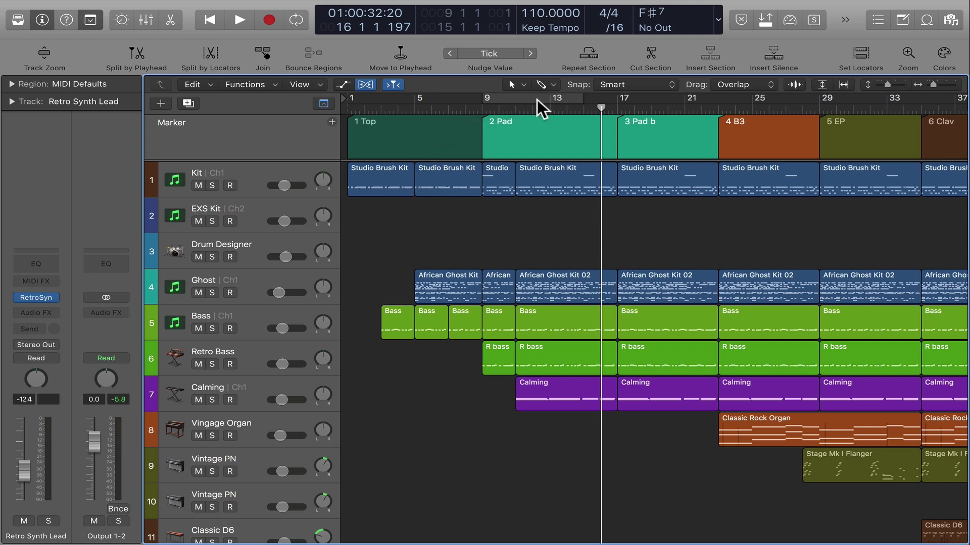
- Drag a new cycle range across bars 12 to 15 in the ruler
left_click_drag(538, 99, 586, 97)
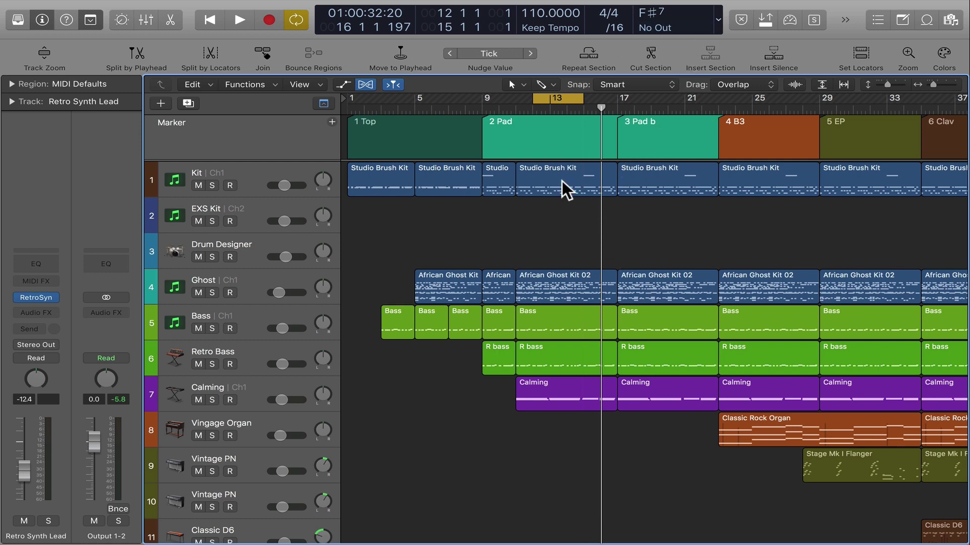
- Select the African Ghost Kit 02 region and redraw the cycle over bars 13–15
left_click(563, 280)
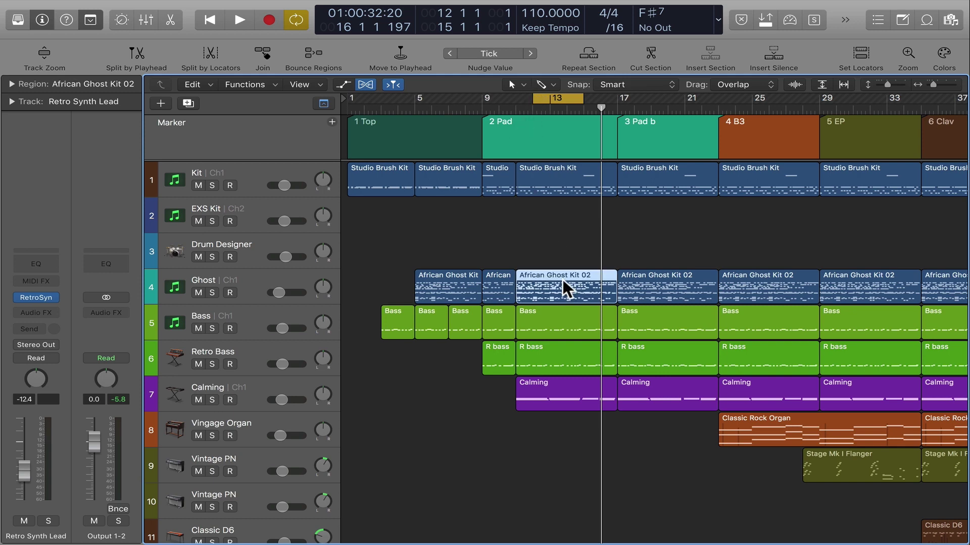
left_click(555, 99)
left_click_drag(550, 99, 582, 98)
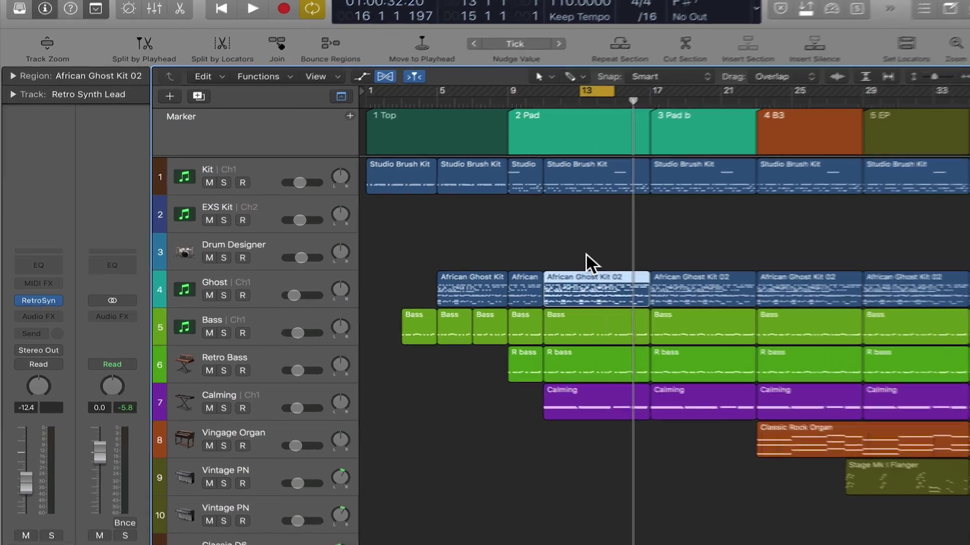
- Split the region at the locators, delete a piece, then undo back to one region
left_click(318, 15)
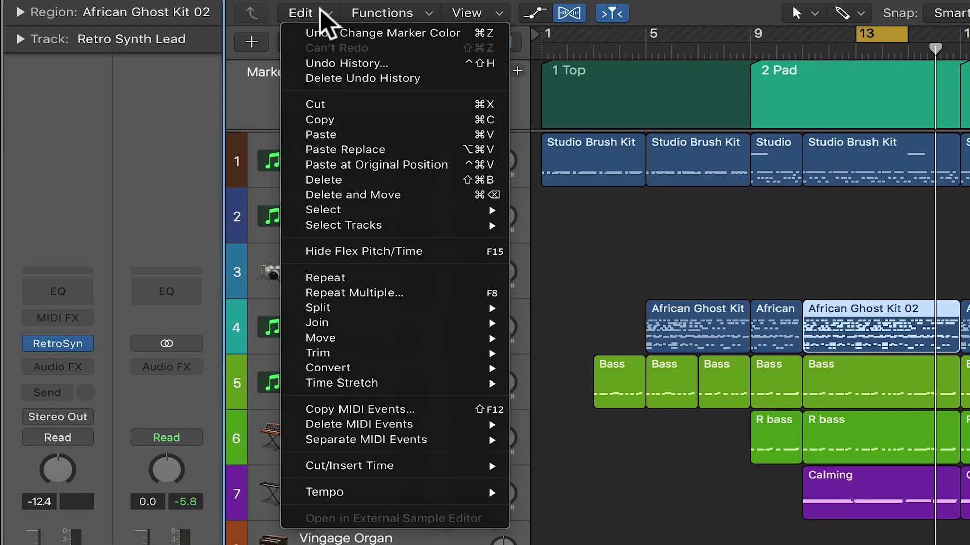
mouse_move(319, 307)
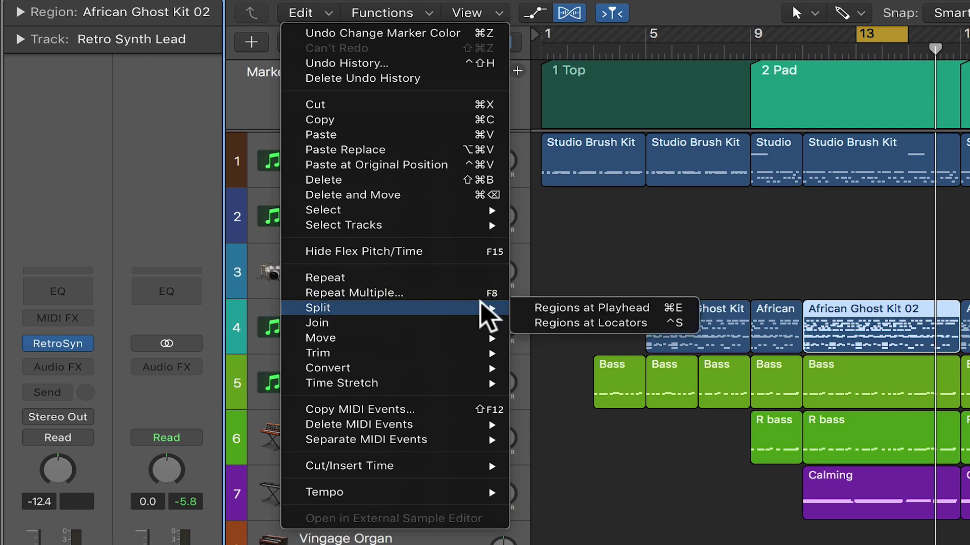
left_click(556, 323)
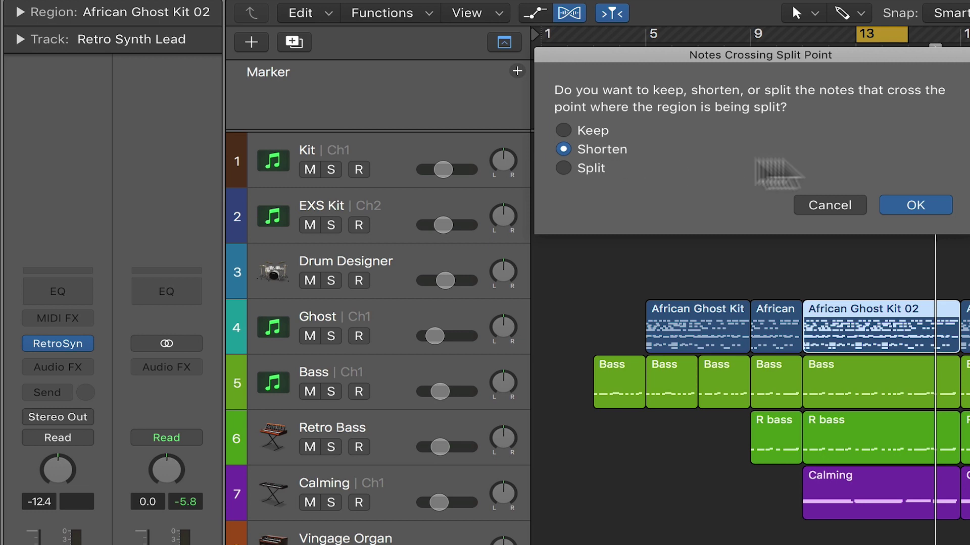
left_click(904, 202)
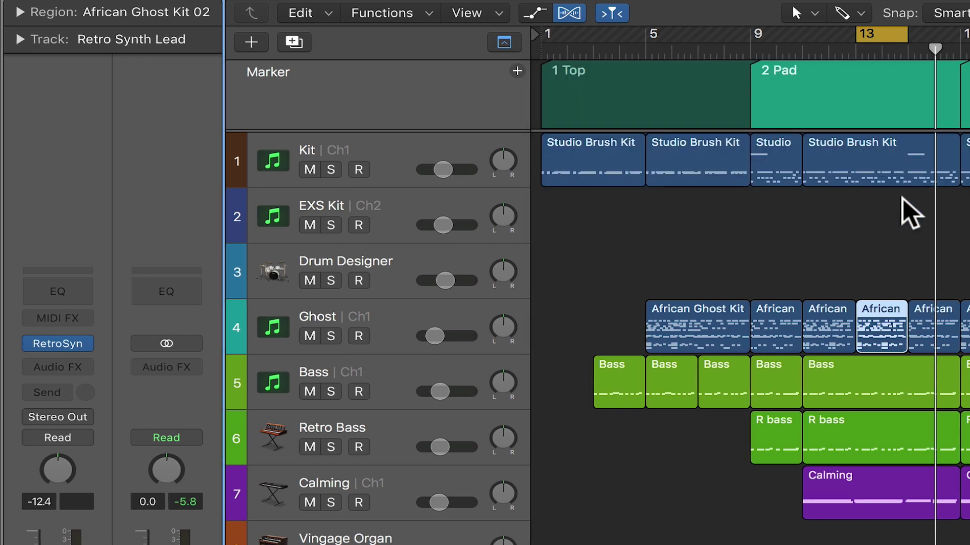
key("Delete")
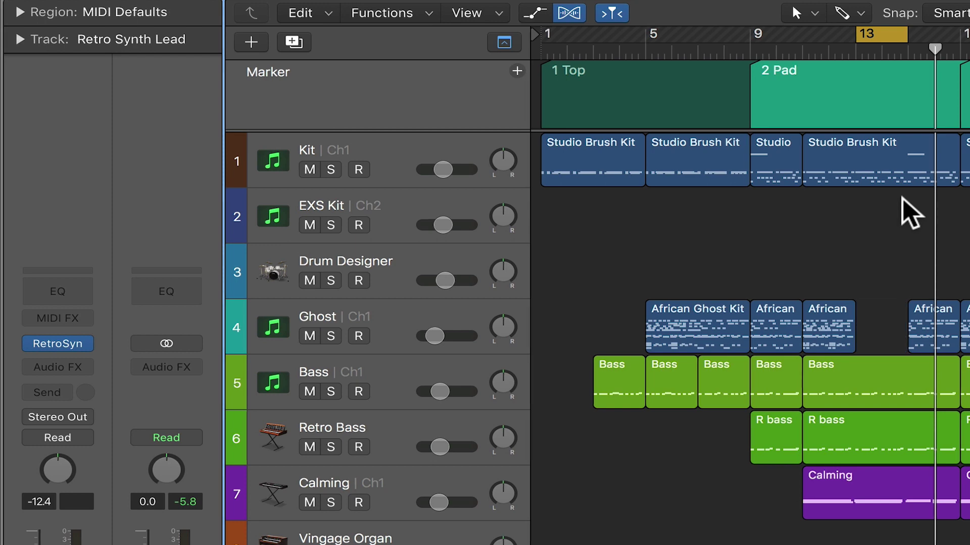
key("super+z")
key("super+z")
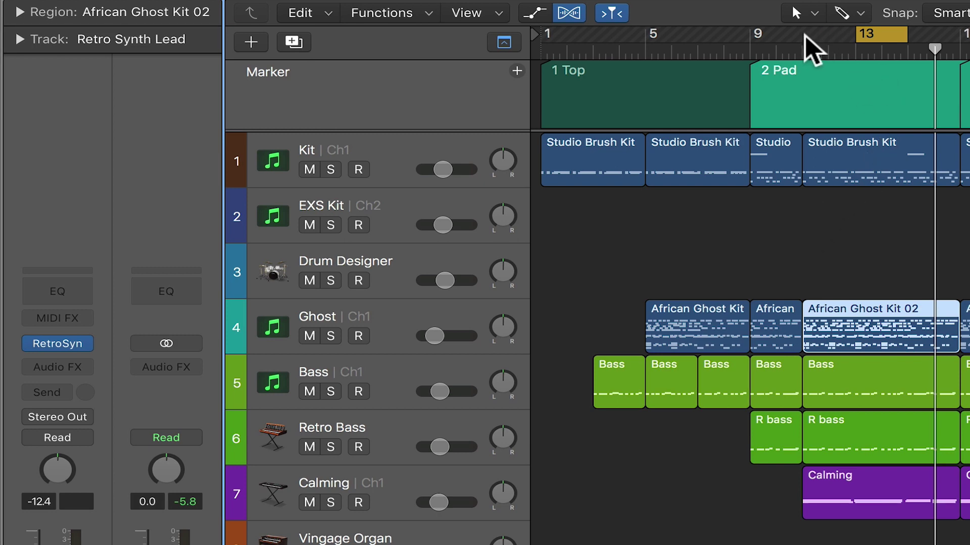
- Extend the cycle range to bars 13–17 and select the four regions around bar 13
left_click_drag(804, 34, 954, 34)
left_click(852, 245)
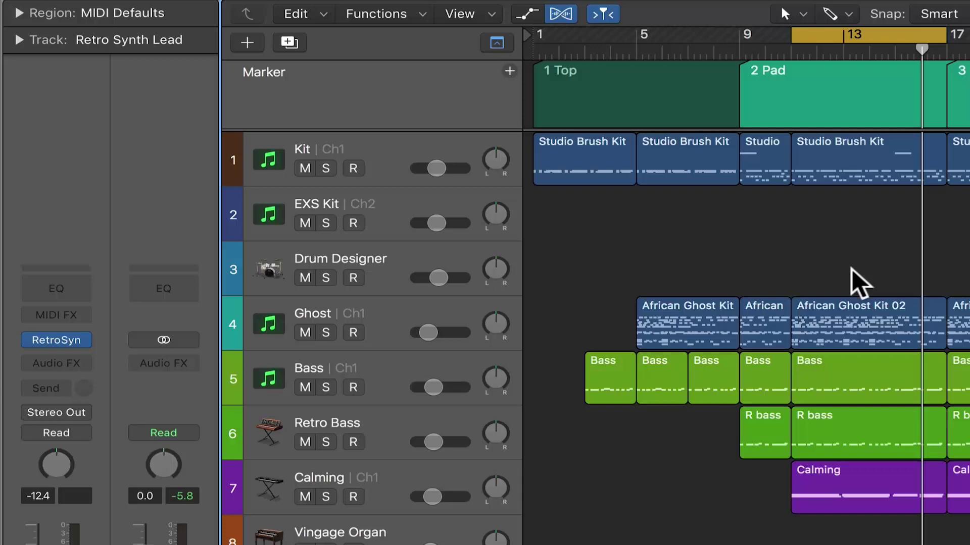
left_click_drag(853, 281, 619, 443)
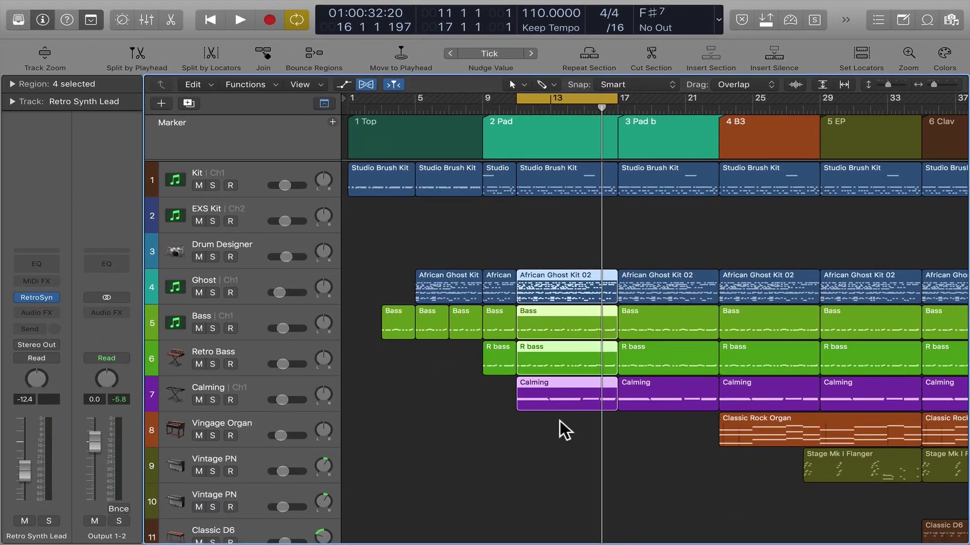
- Deselect the regions, cut the section between the locators, then undo the cut
left_click(555, 213)
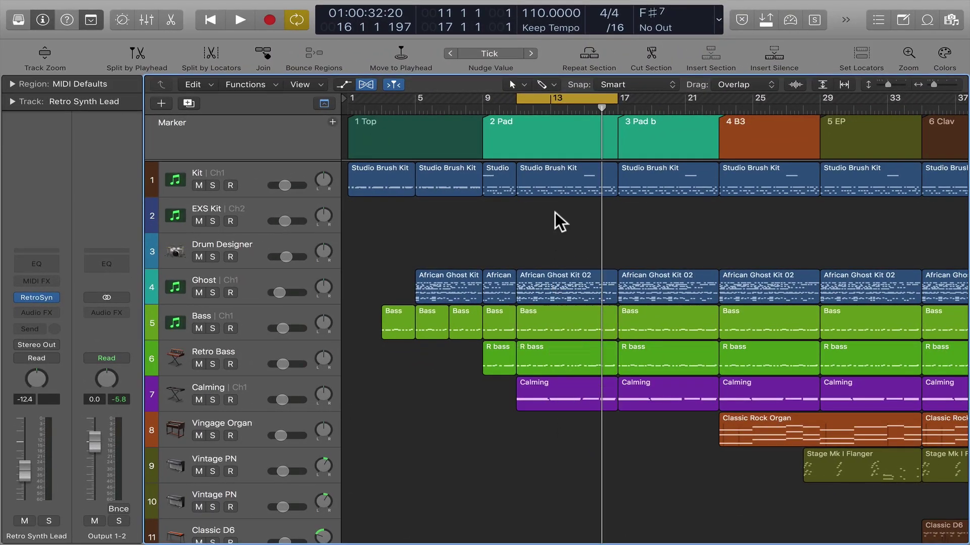
left_click(651, 52)
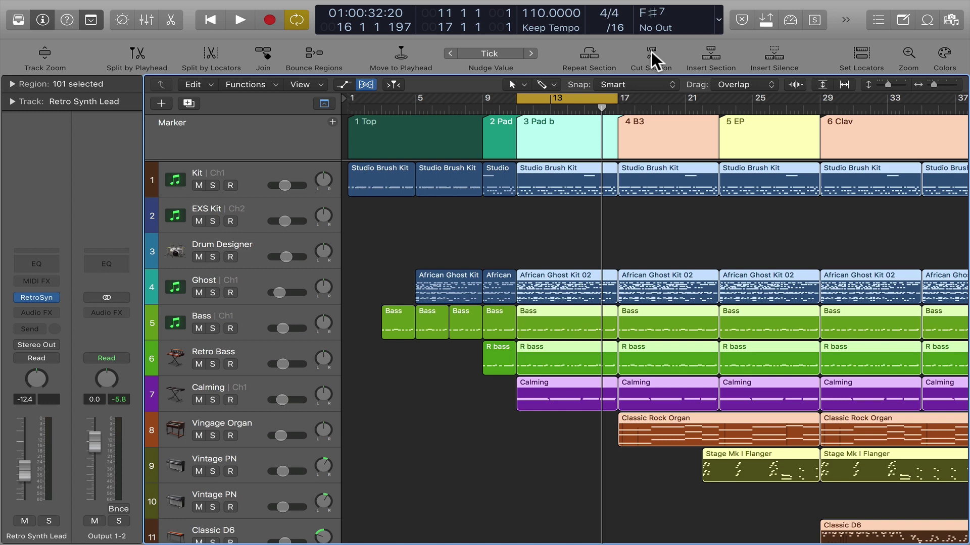
key("ctrl+z")
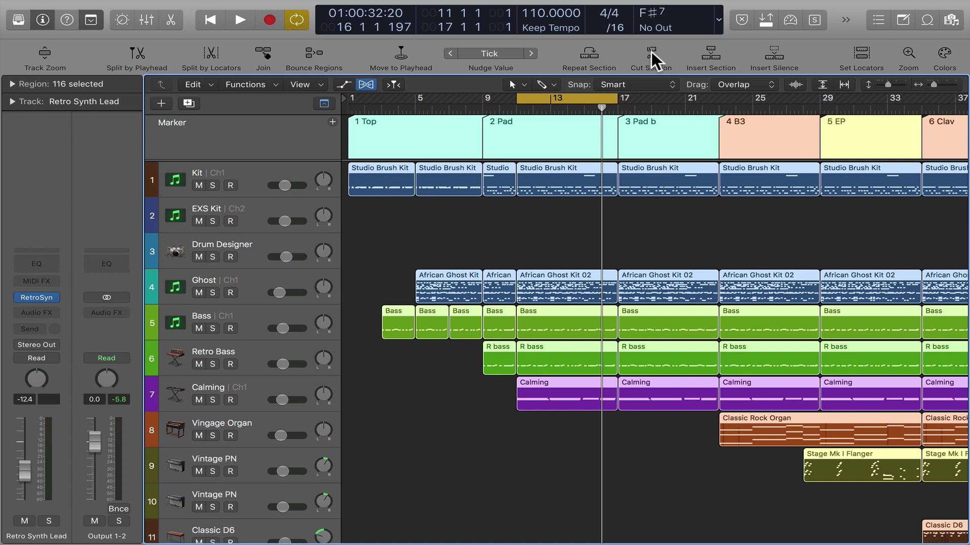
- Set the locators to the Studio Brush Kit region at bar 17
left_click(576, 216)
left_click(661, 173)
key("super+u")
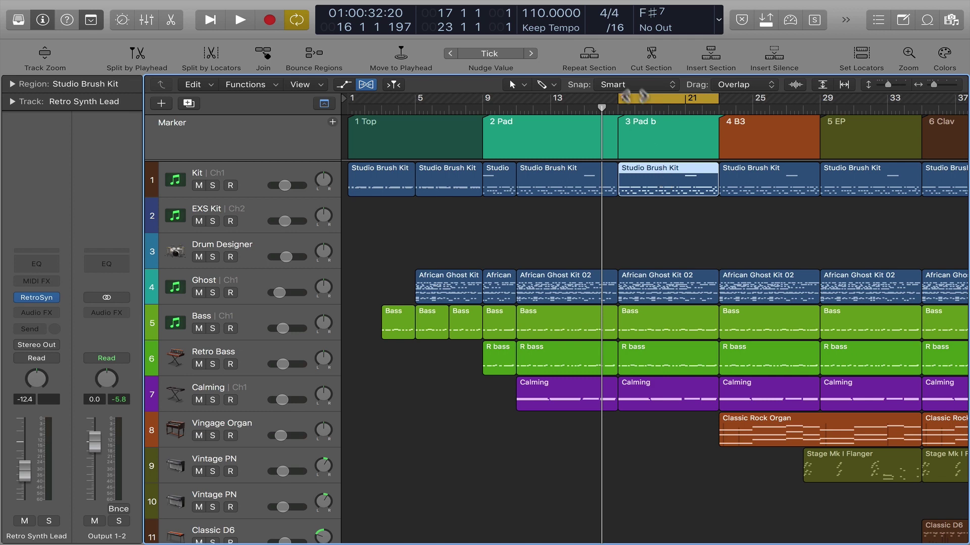
- Repeat the section between the locators, select the regions at bars 17 and 21, then undo and deselect
left_click(589, 52)
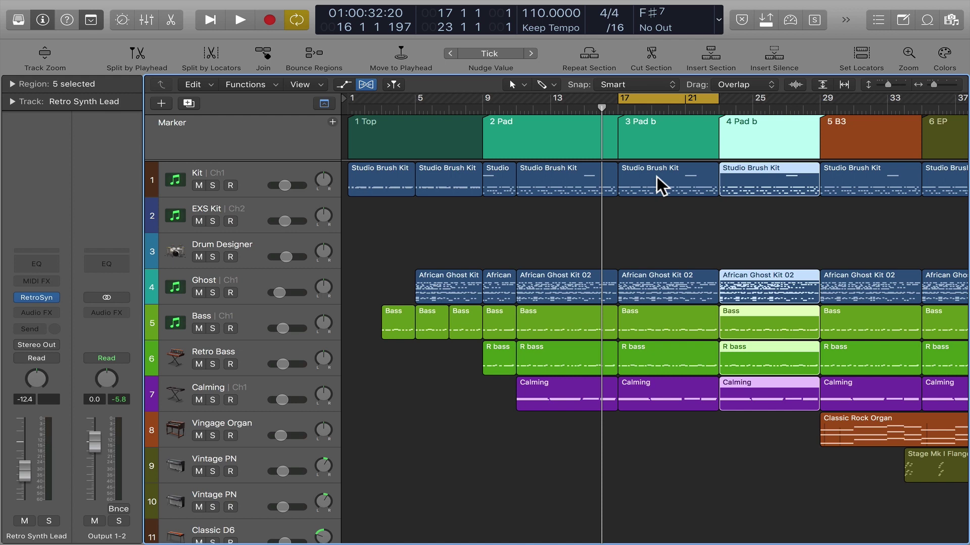
left_click_drag(669, 215, 659, 436)
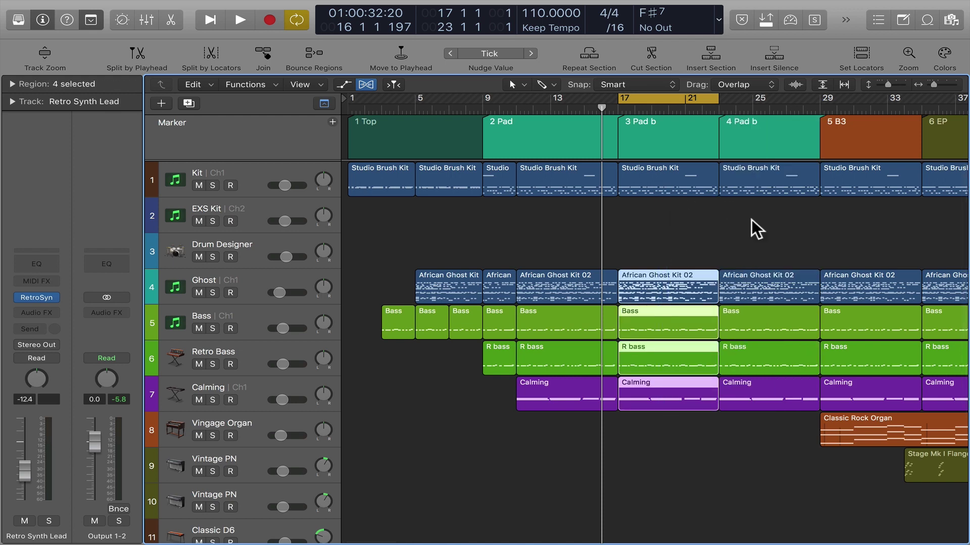
left_click_drag(752, 219, 751, 444)
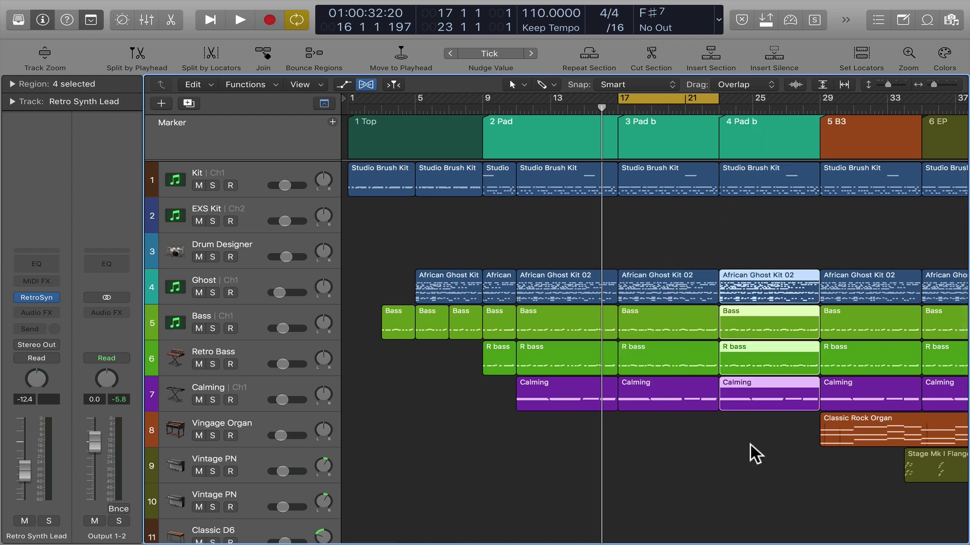
key("ctrl+super+x")
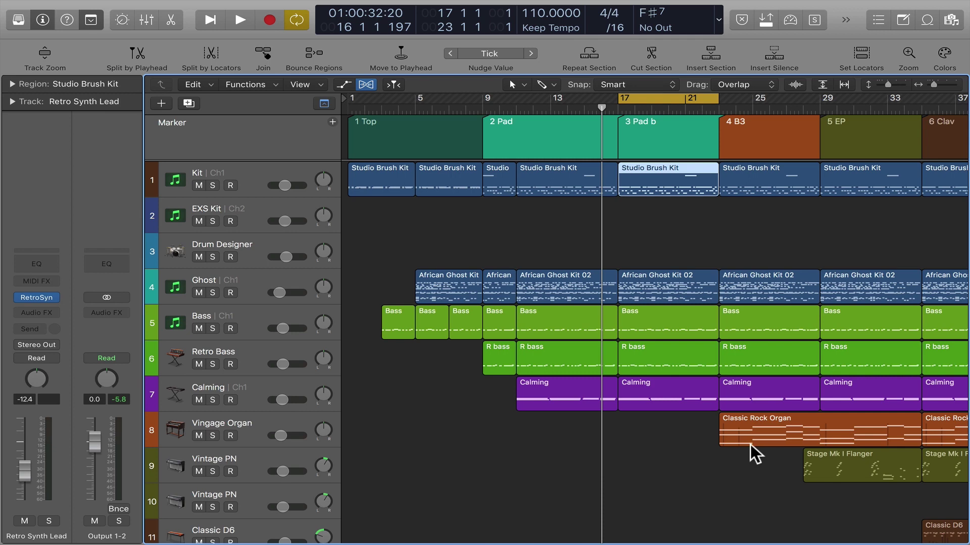
left_click(673, 212)
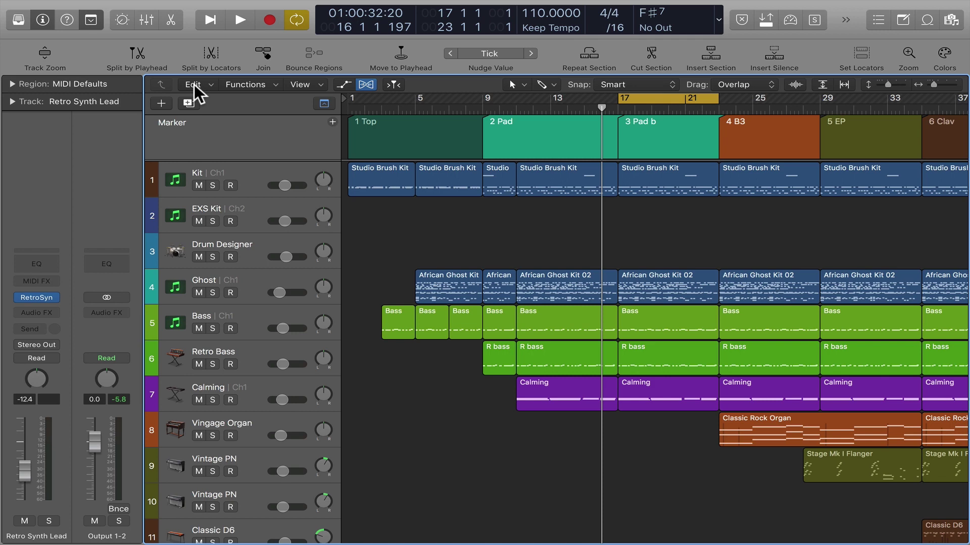
- Swap the left and right locators from the ruler's cycle-area context menu so bars 17–23 are skipped
right_click(651, 98)
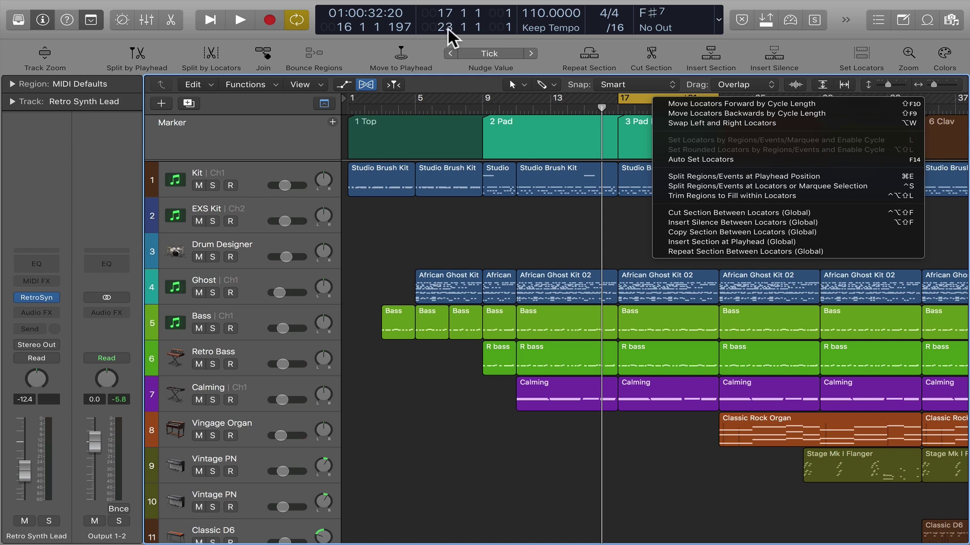
left_click(717, 122)
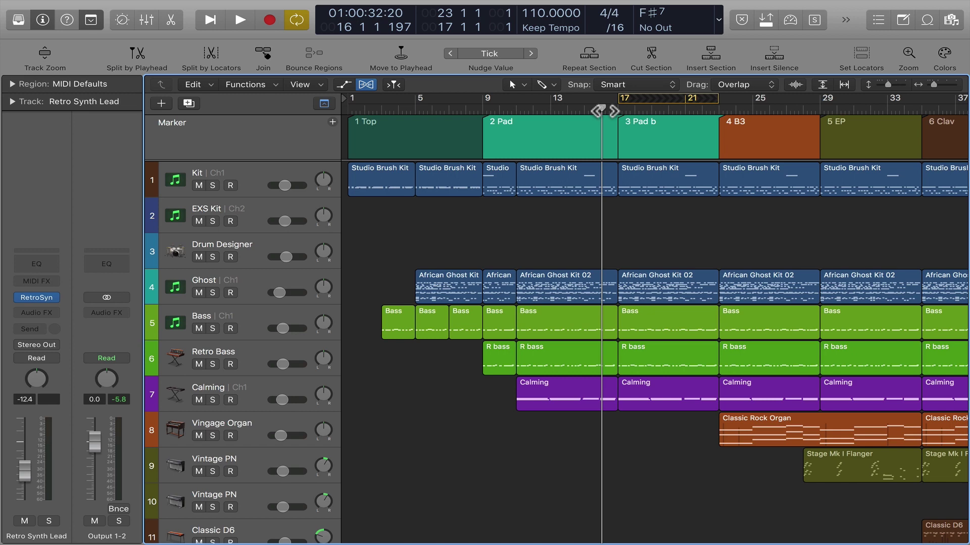
- Play from bar 15 through the skipped bars 17–23 and stop near bar 24
left_click_drag(602, 108, 583, 108)
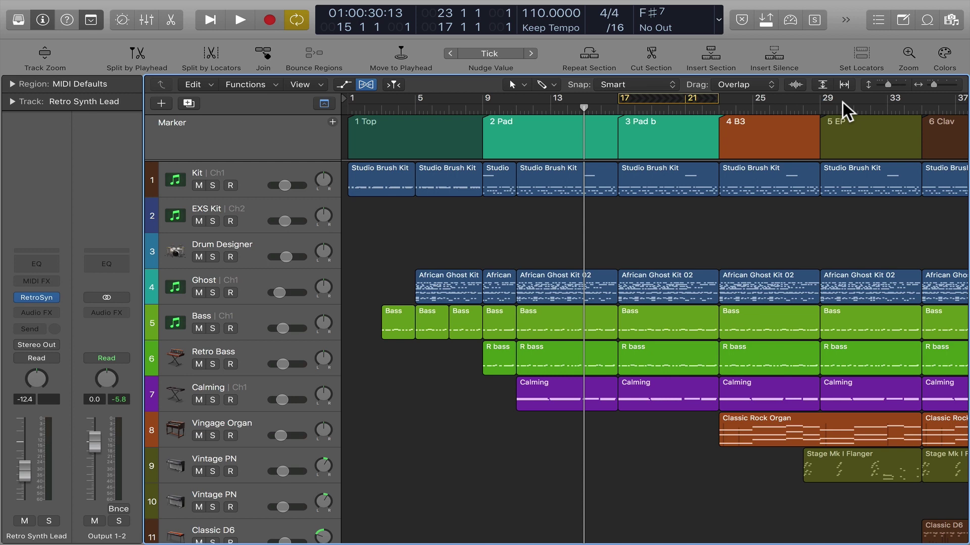
key("space")
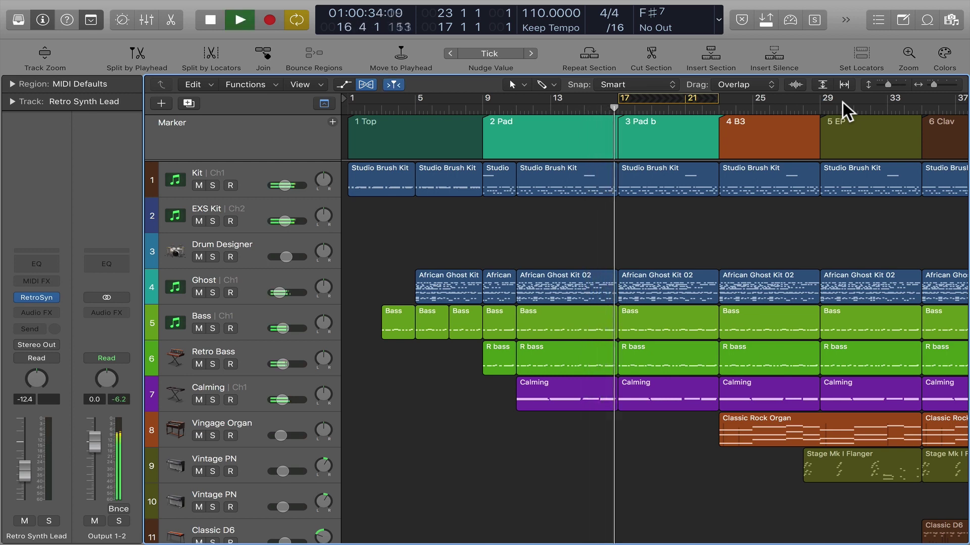
key("alt+period")
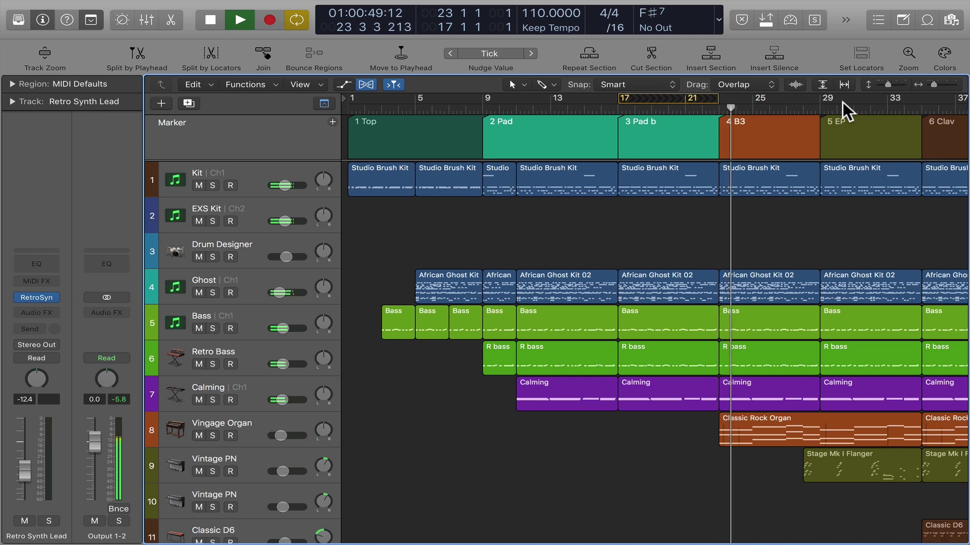
key("space")
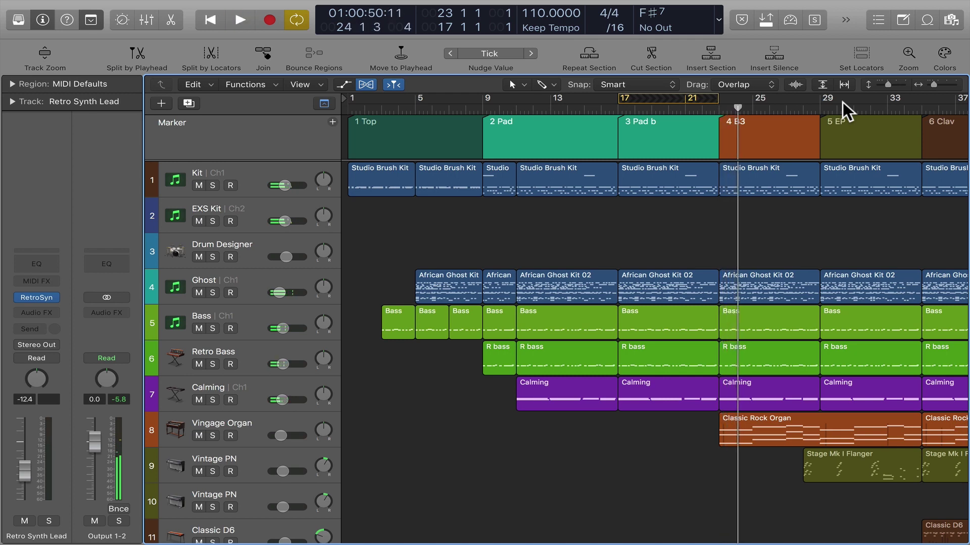